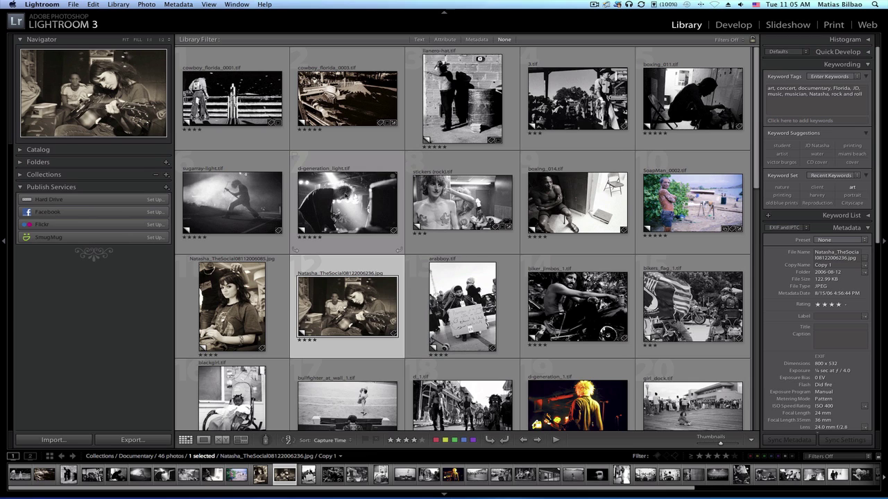
Step: Select the d-generation_light concert photo and open it full size in Loupe view
{"action": "left_click", "coordinate": [349, 197]}
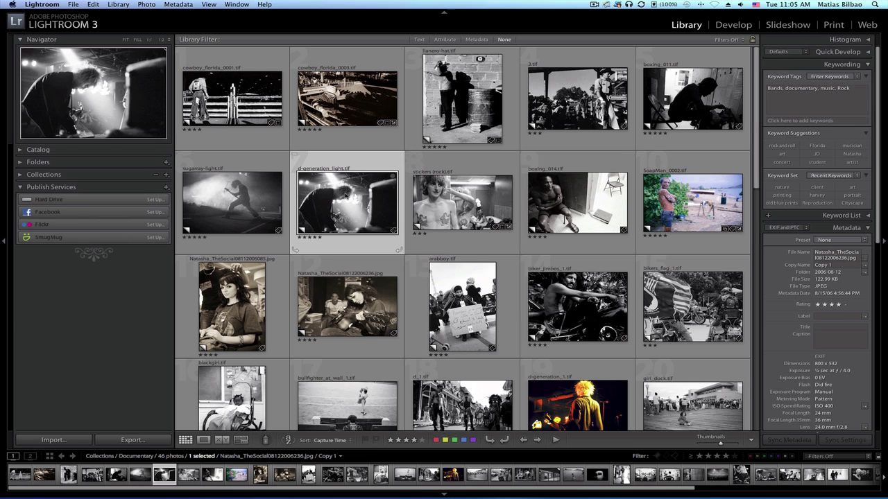
{"action": "double_click", "coordinate": [349, 196]}
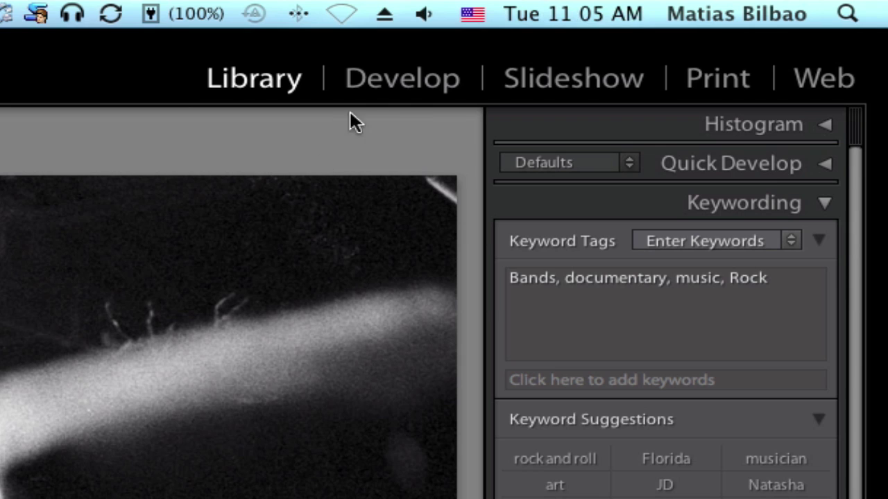
Step: Switch d-generation_light to the Print module and scroll the left panel down to Page Setup
{"action": "left_click", "coordinate": [718, 82]}
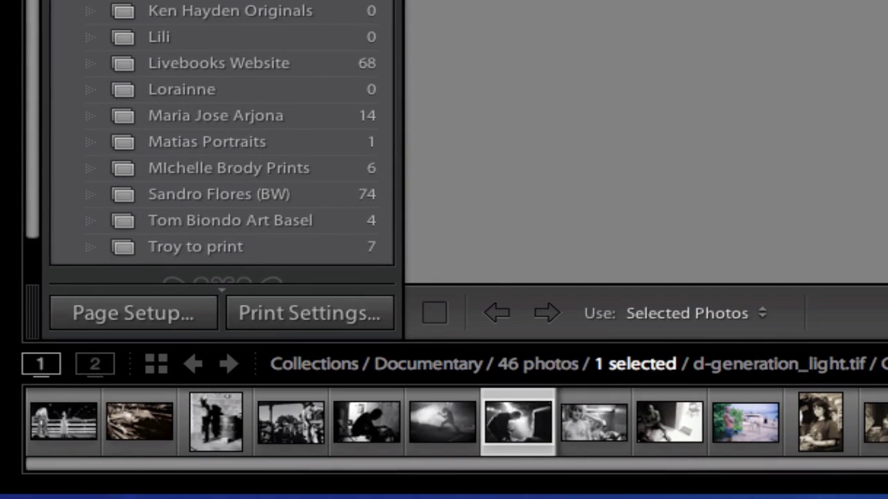
{"action": "scroll", "coordinate": [167, 265], "scroll_direction": "down", "scroll_amount": 1}
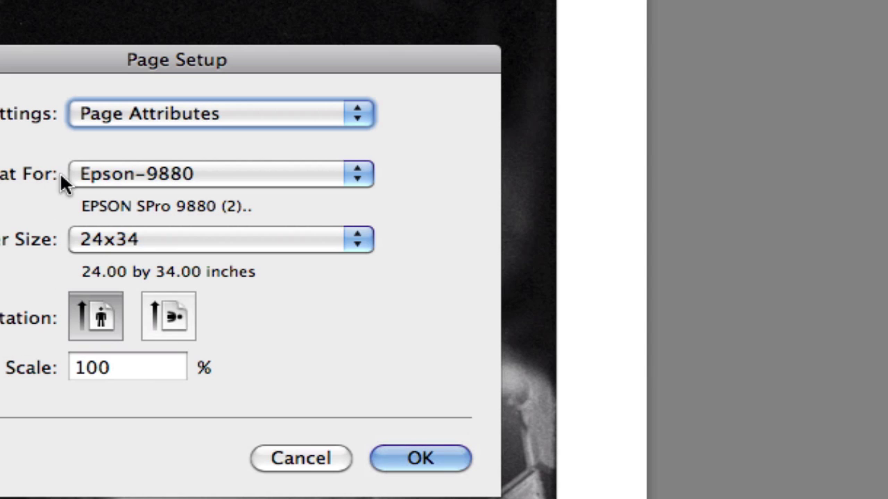
Step: Keep Epson-9880 as the Format For printer and browse its full paper size list
{"action": "left_click", "coordinate": [209, 177]}
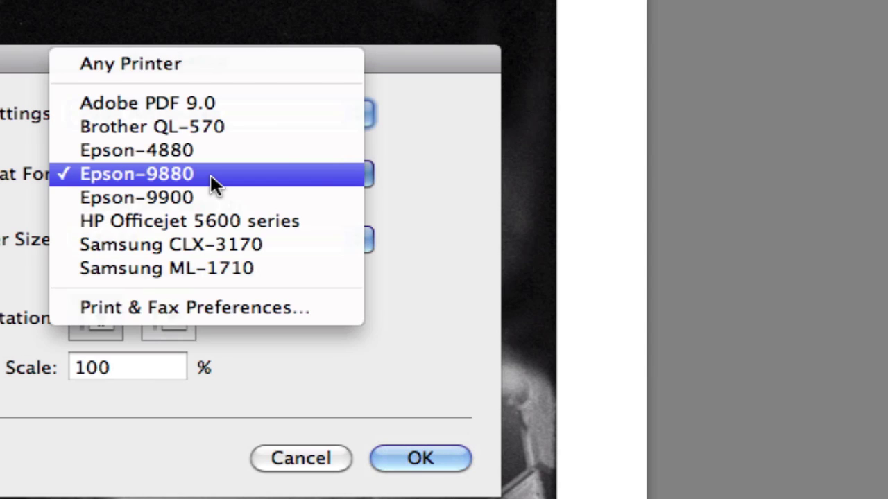
{"action": "left_click", "coordinate": [209, 173]}
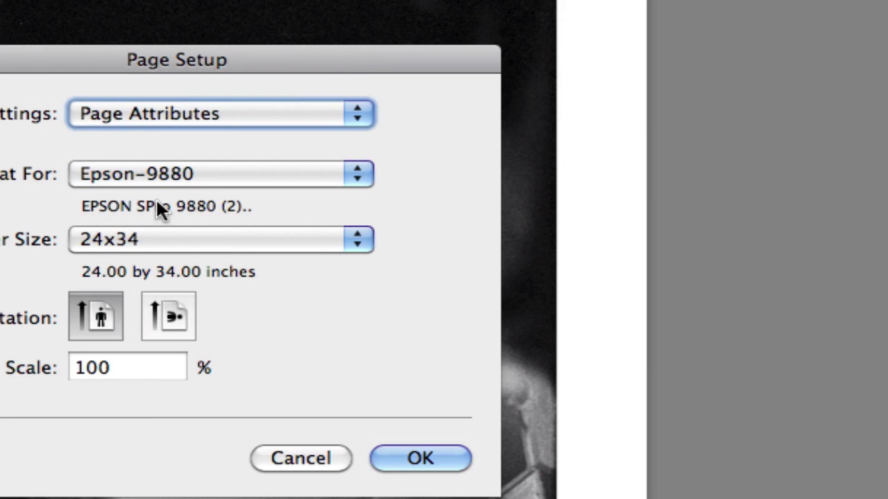
{"action": "left_click", "coordinate": [145, 241]}
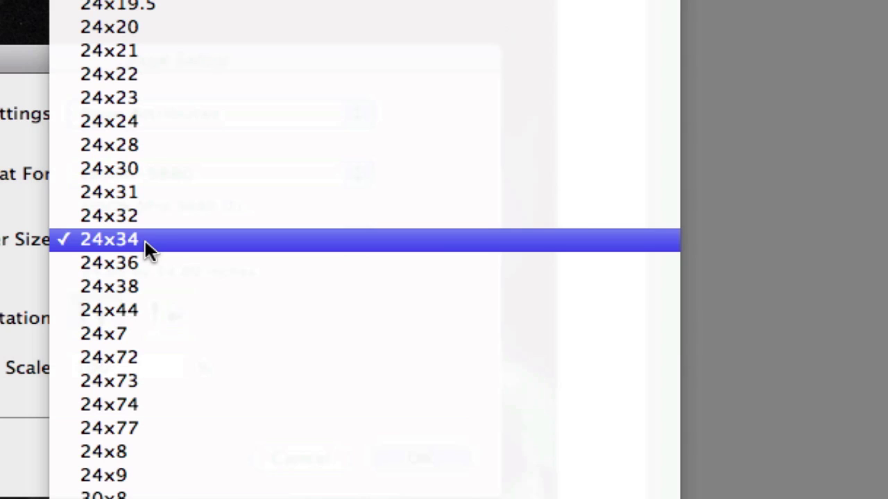
{"action": "scroll", "coordinate": [126, 59], "scroll_direction": "up", "scroll_amount": 10}
{"action": "scroll", "coordinate": [126, 59], "scroll_direction": "up", "scroll_amount": 20}
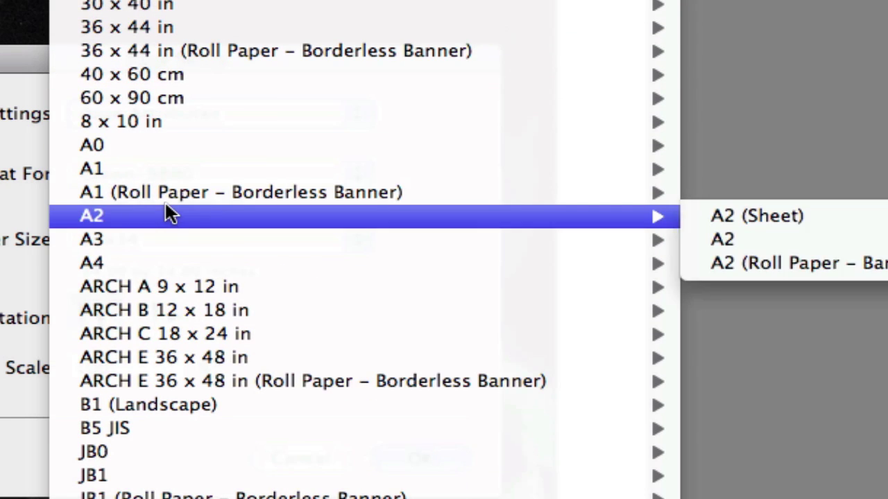
{"action": "scroll", "coordinate": [165, 212], "scroll_direction": "down", "scroll_amount": 1}
{"action": "scroll", "coordinate": [167, 489], "scroll_direction": "down", "scroll_amount": 2}
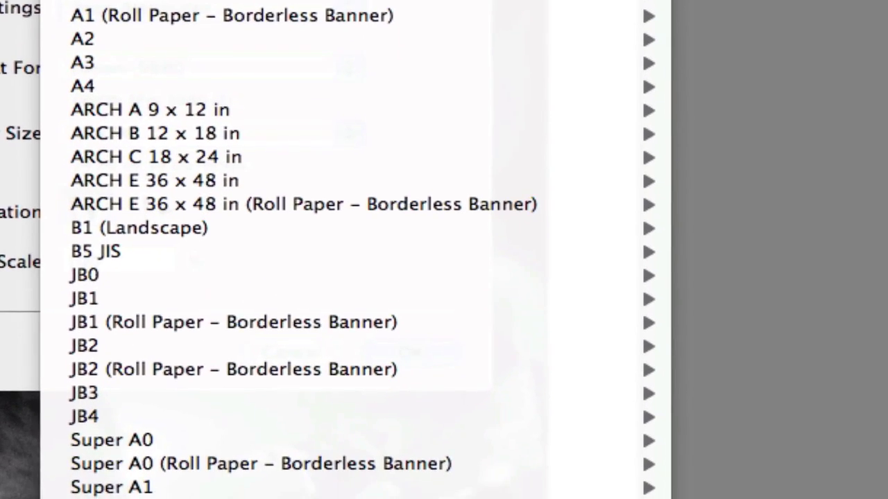
{"action": "mouse_move", "coordinate": [610, 481]}
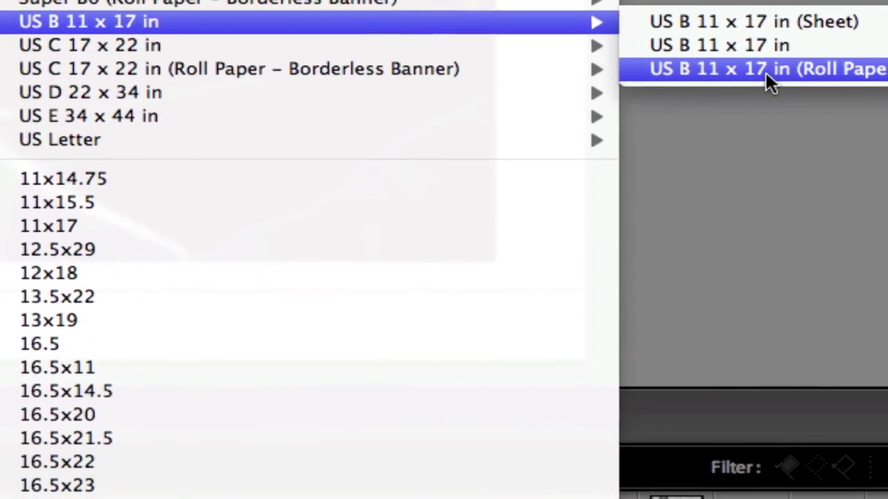
{"action": "scroll", "coordinate": [306, 278], "scroll_direction": "down", "scroll_amount": 15}
{"action": "scroll", "coordinate": [305, 235], "scroll_direction": "down", "scroll_amount": 12}
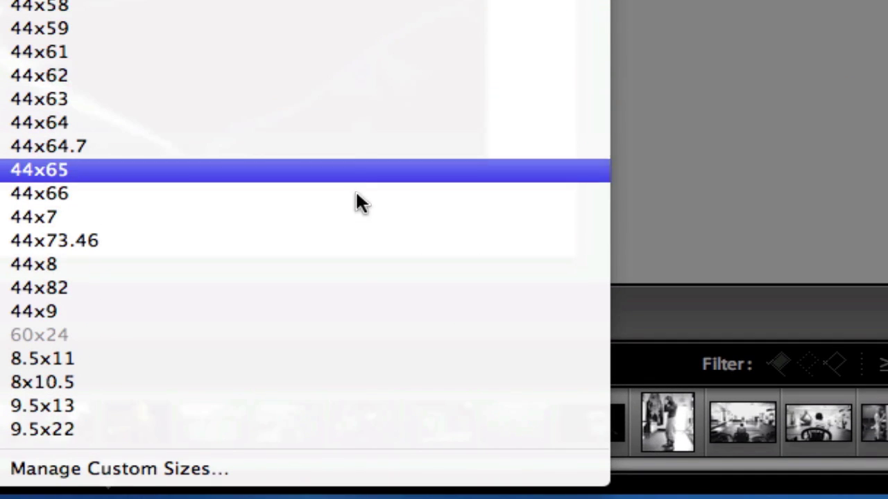
Step: Add a new custom paper size and rename it from Untitled to 36x24
{"action": "left_click", "coordinate": [343, 479]}
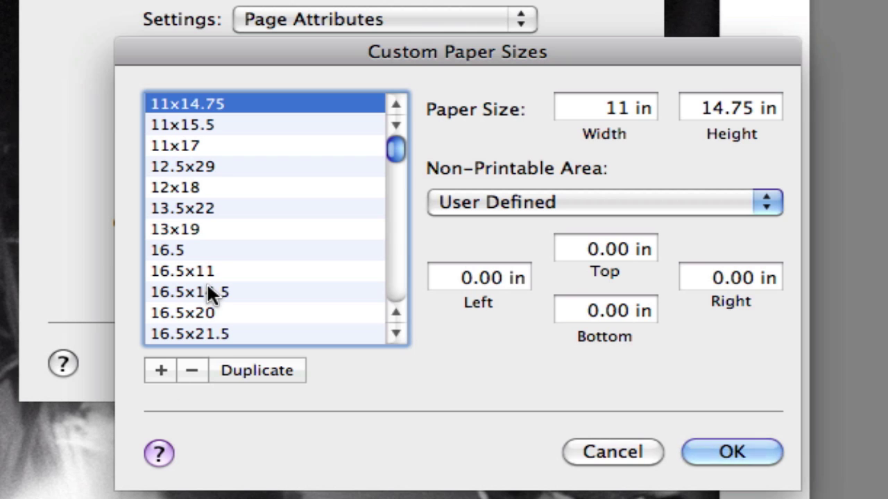
{"action": "scroll", "coordinate": [207, 291], "scroll_direction": "down", "scroll_amount": 3}
{"action": "scroll", "coordinate": [206, 282], "scroll_direction": "down", "scroll_amount": 2}
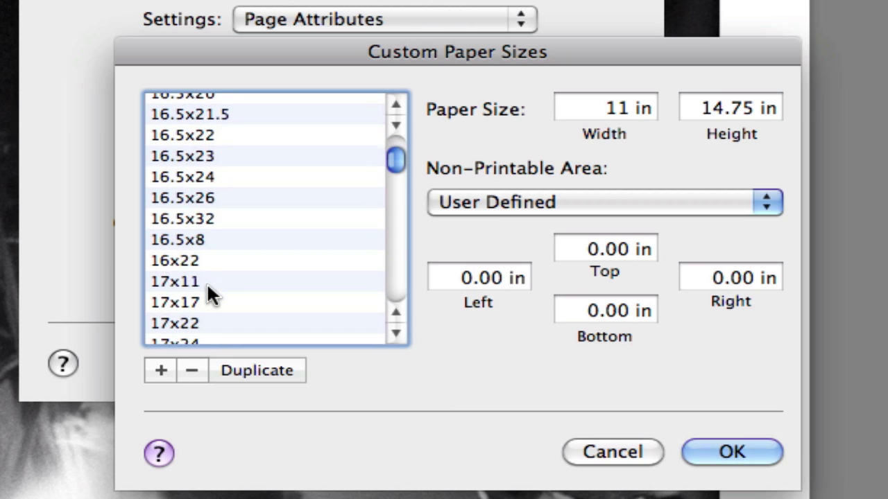
{"action": "scroll", "coordinate": [206, 283], "scroll_direction": "down", "scroll_amount": 10}
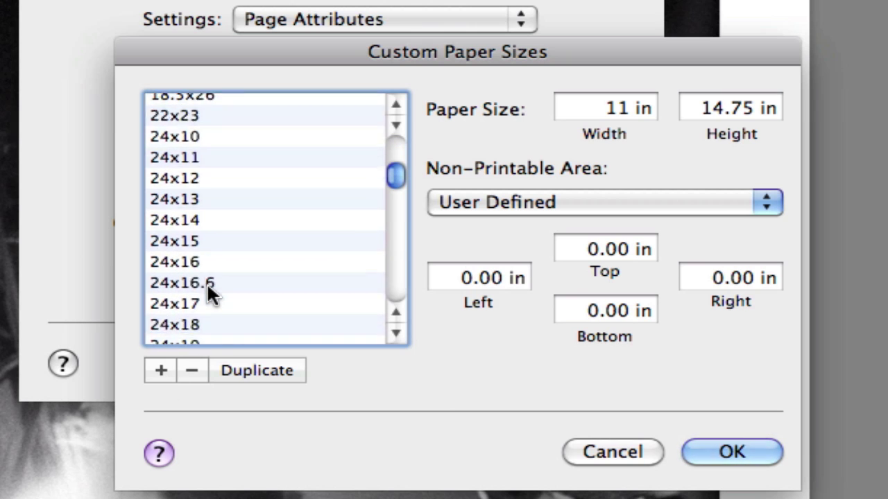
{"action": "left_click", "coordinate": [162, 372]}
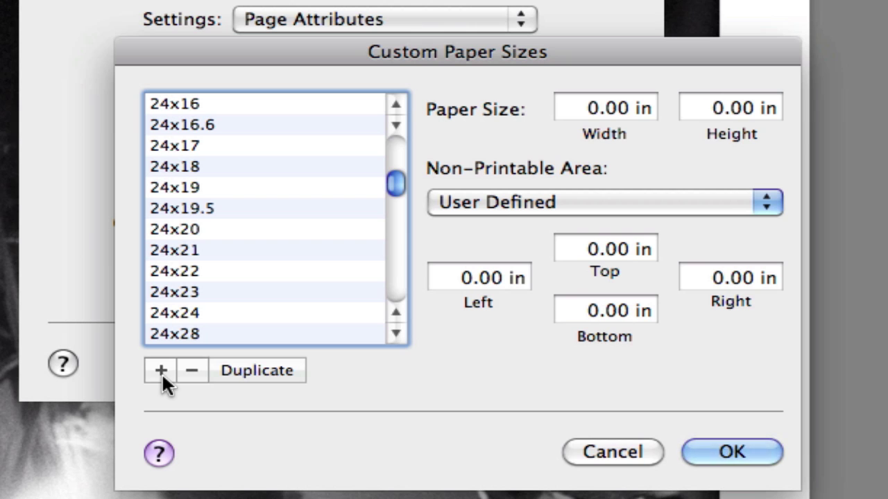
{"action": "scroll", "coordinate": [294, 283], "scroll_direction": "down", "scroll_amount": 15}
{"action": "scroll", "coordinate": [292, 283], "scroll_direction": "down", "scroll_amount": 10}
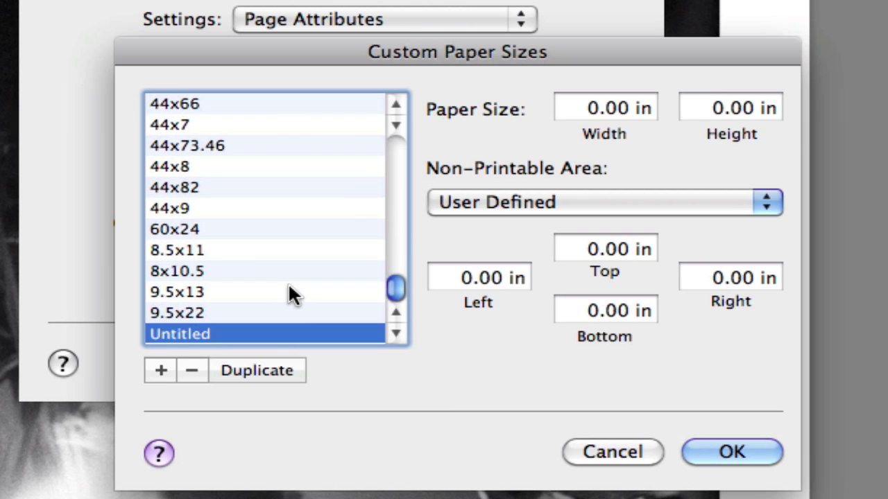
{"action": "double_click", "coordinate": [199, 333]}
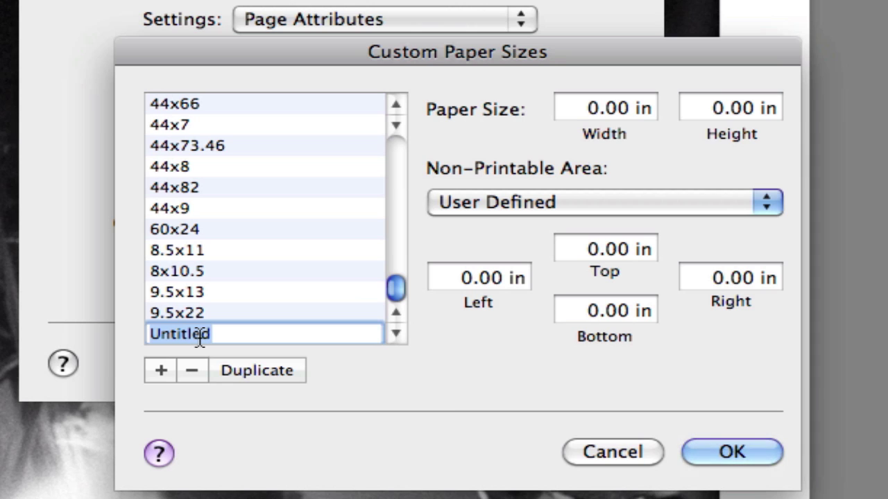
{"action": "type", "text": "36"}
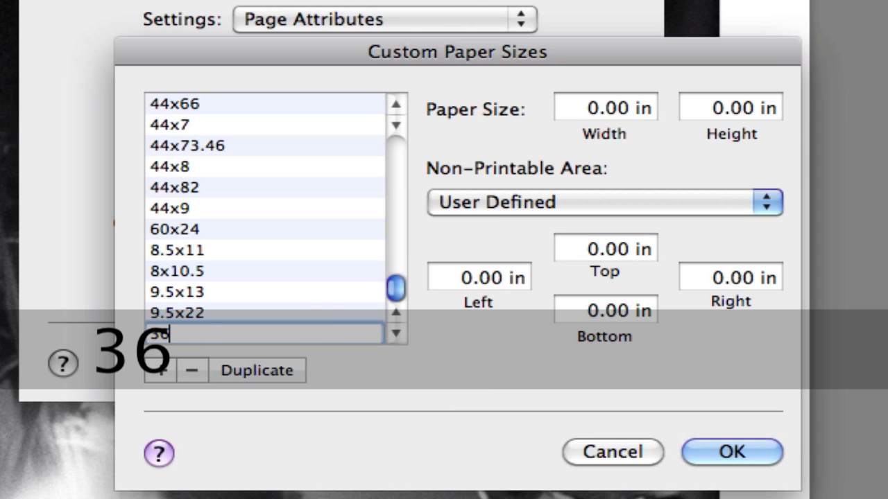
{"action": "type", "text": "x"}
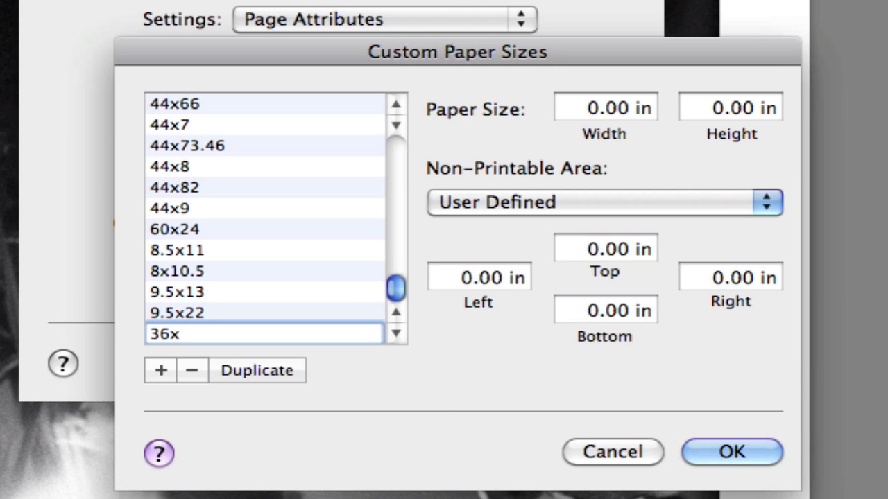
{"action": "type", "text": "24"}
Step: Set the 36x24 paper's width to 36 in and height to 24 in
{"action": "left_click_drag", "start_coordinate": [578, 109], "coordinate": [664, 109]}
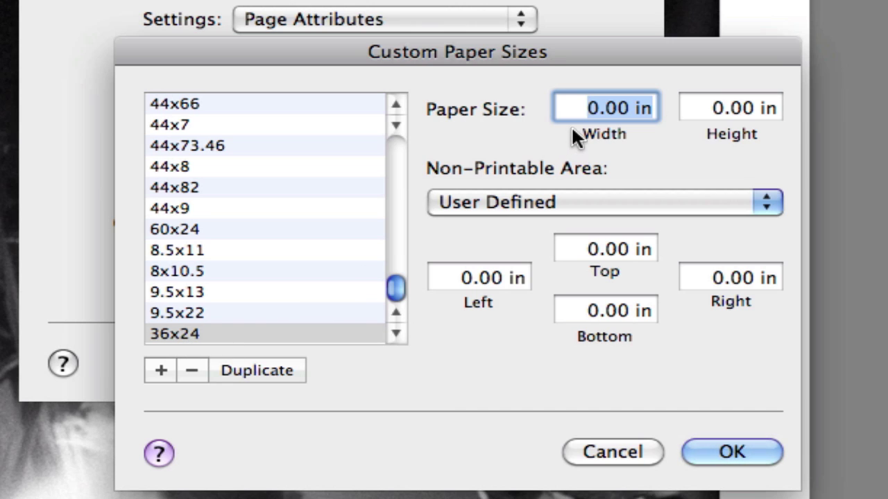
{"action": "left_click", "coordinate": [584, 110]}
{"action": "left_click_drag", "start_coordinate": [583, 109], "coordinate": [658, 108]}
{"action": "type", "text": "36"}
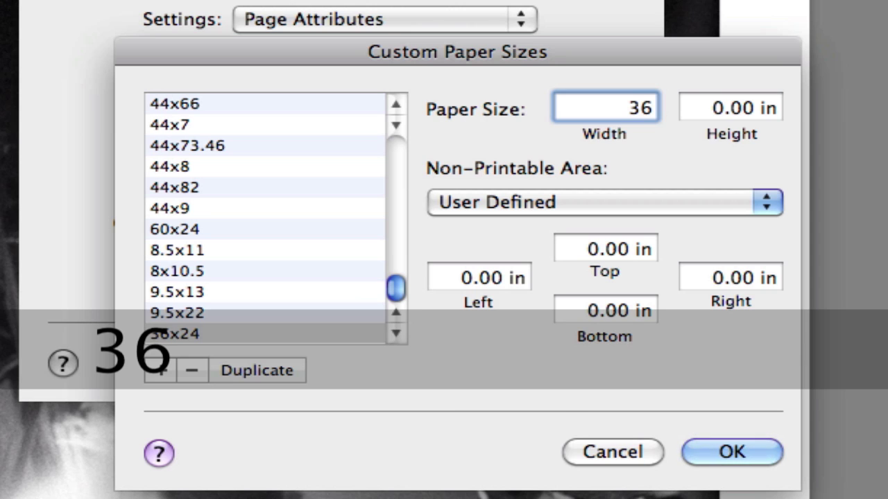
{"action": "key", "text": "Tab"}
{"action": "type", "text": "24"}
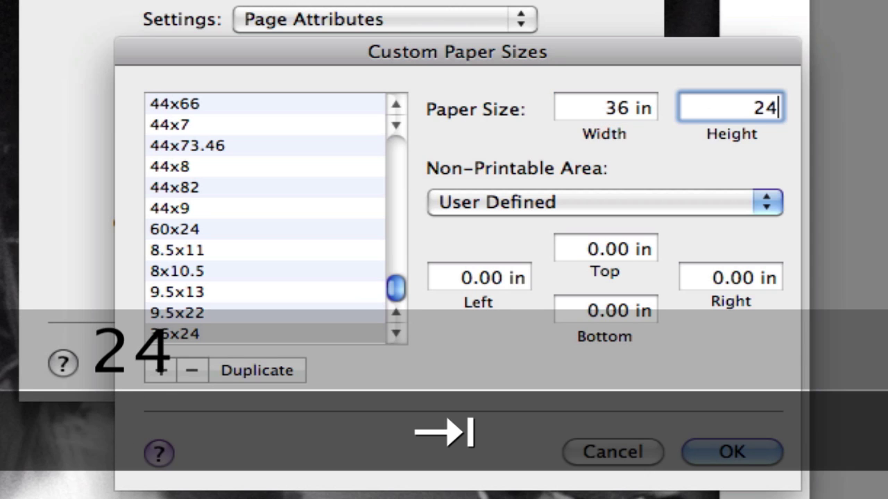
{"action": "key", "text": "Tab"}
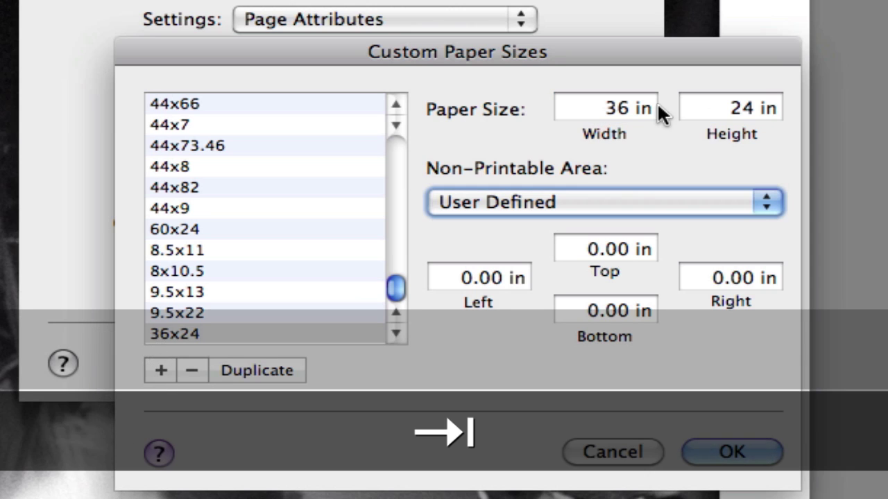
Step: Give the 36x24 paper Epson-9880 non-printable margins and confirm the custom size
{"action": "left_click", "coordinate": [673, 201]}
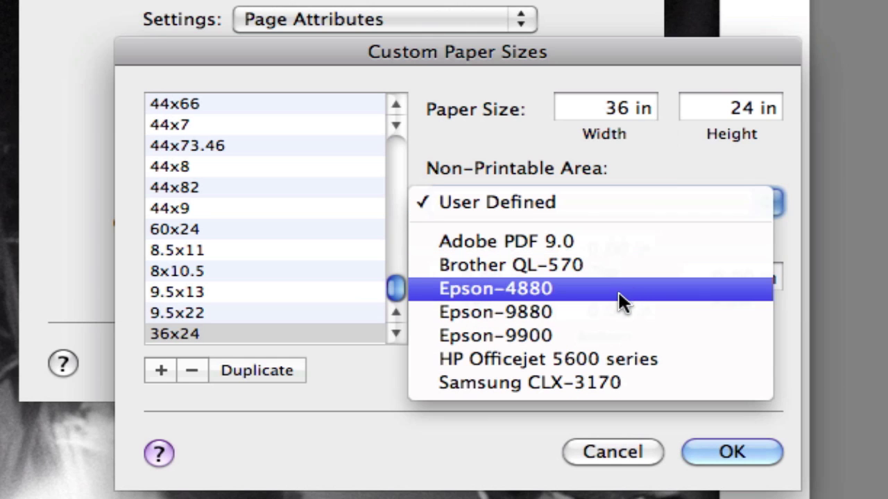
{"action": "left_click", "coordinate": [550, 316]}
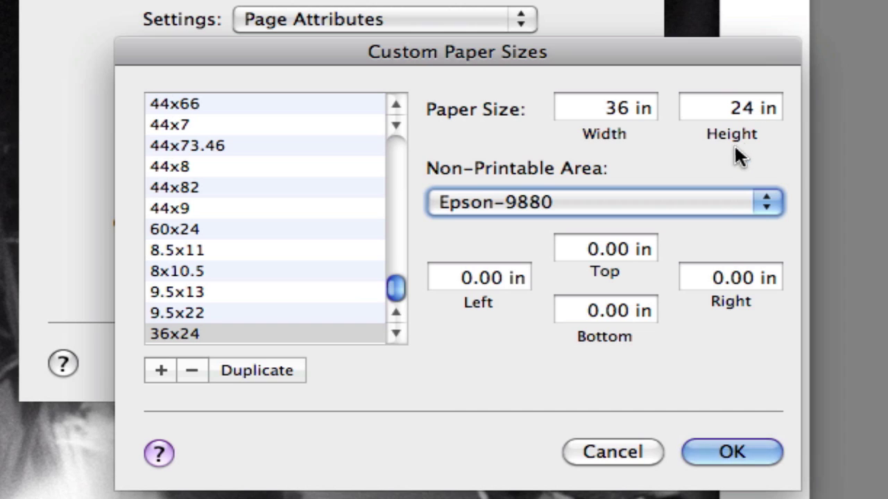
{"action": "left_click", "coordinate": [733, 452]}
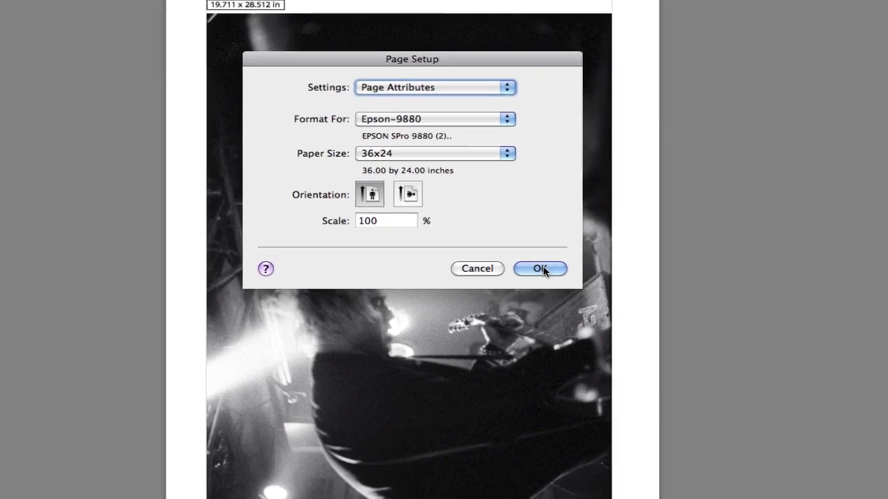
Step: Accept the Epson-9880 page setup with 36x24 paper
{"action": "left_click", "coordinate": [541, 269]}
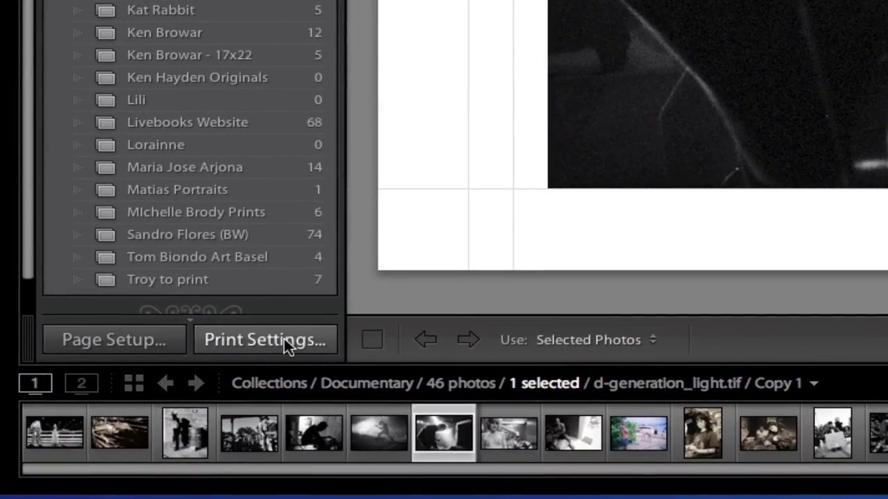
Step: Open Print Settings for the Epson-9880 and keep Roll Paper in Basic printer settings
{"action": "left_click", "coordinate": [284, 339]}
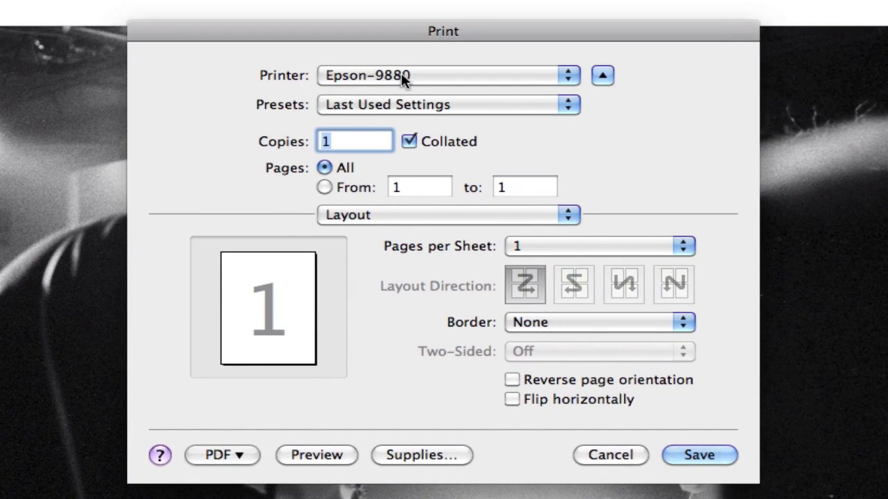
{"action": "left_click", "coordinate": [436, 76]}
{"action": "left_click", "coordinate": [438, 78]}
{"action": "left_click", "coordinate": [469, 216]}
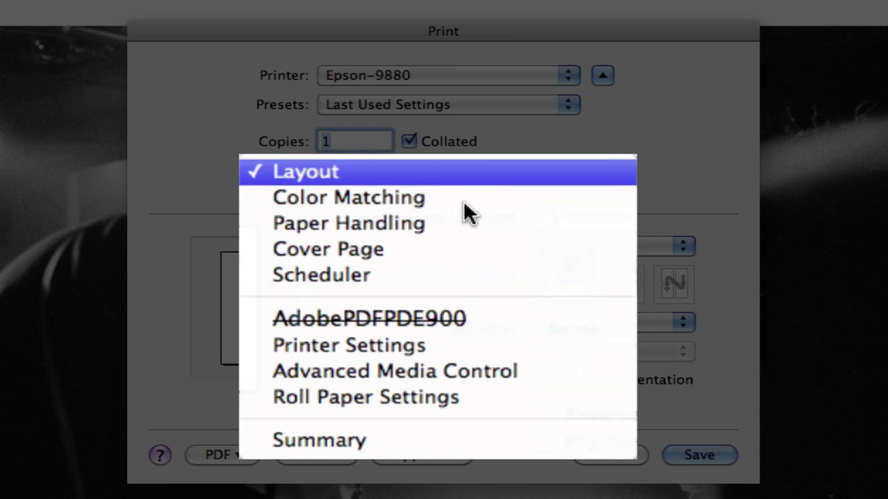
{"action": "left_click", "coordinate": [441, 339]}
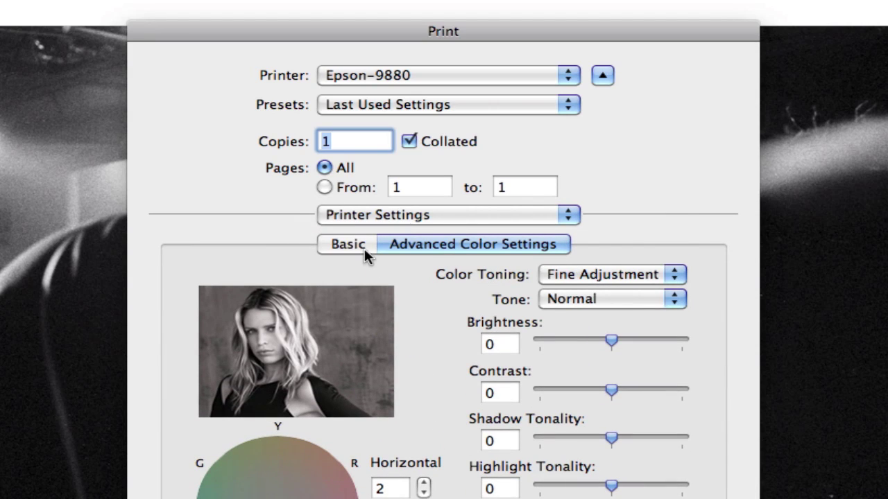
{"action": "left_click", "coordinate": [345, 246]}
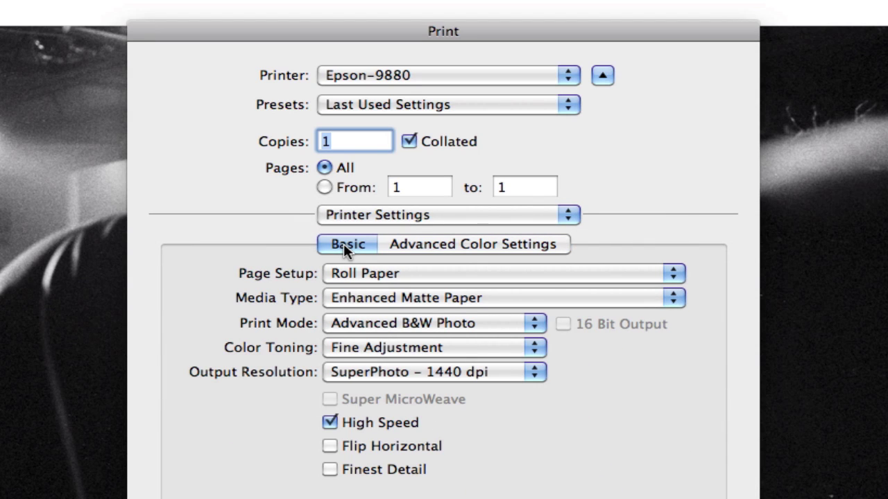
{"action": "left_click", "coordinate": [458, 277]}
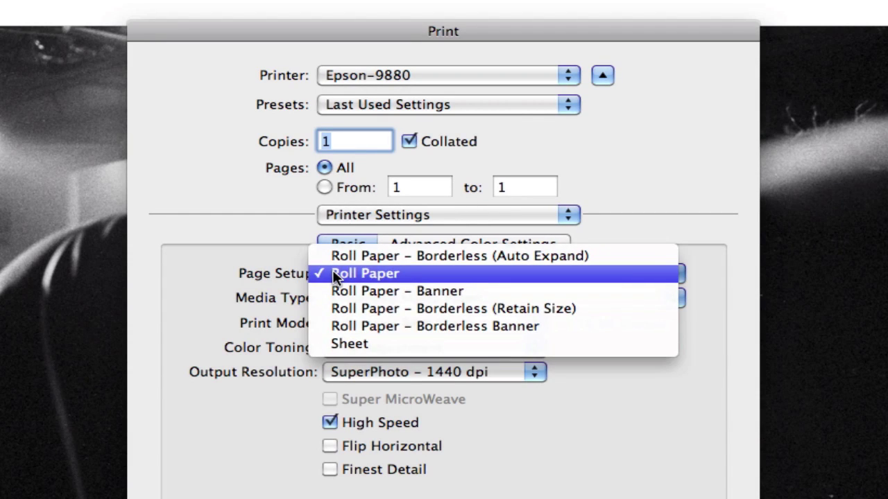
{"action": "left_click", "coordinate": [332, 270]}
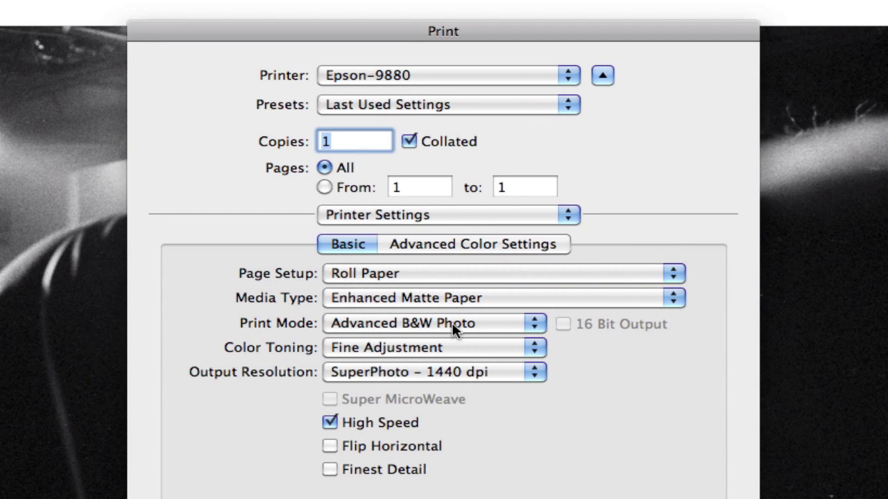
Step: Choose Enhanced Matte Paper, Advanced B&W Photo, Neutral toning and SuperPhoto 1440 dpi
{"action": "left_click", "coordinate": [489, 297]}
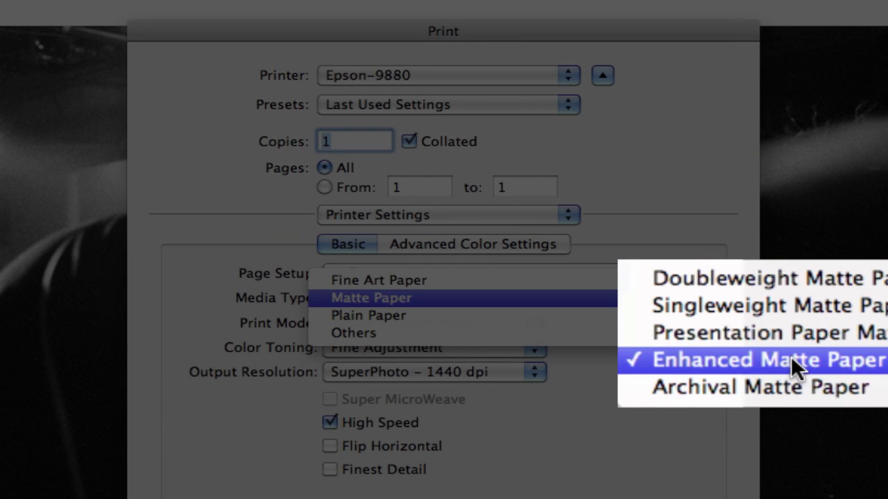
{"action": "left_click", "coordinate": [791, 356]}
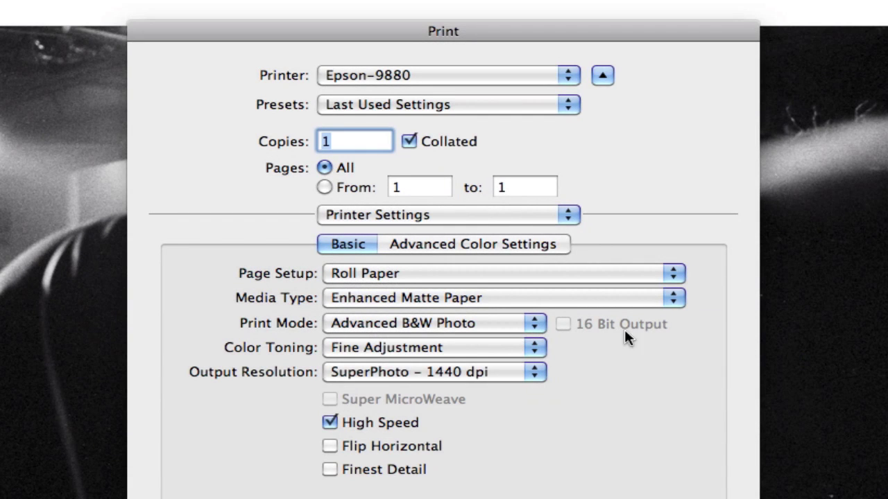
{"action": "left_click", "coordinate": [444, 325]}
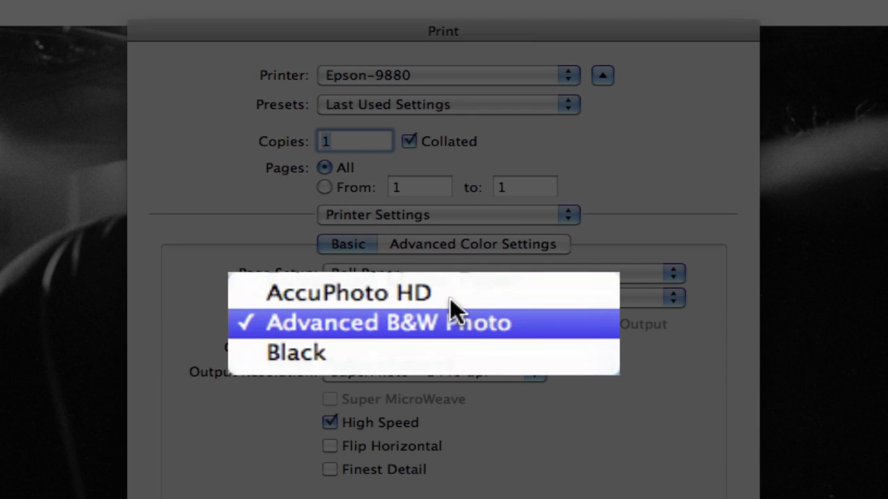
{"action": "left_click", "coordinate": [450, 295]}
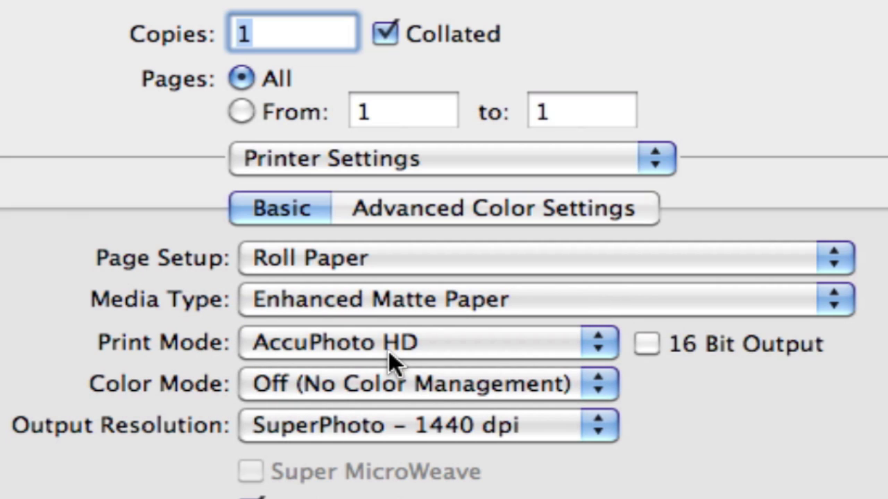
{"action": "left_click", "coordinate": [458, 346]}
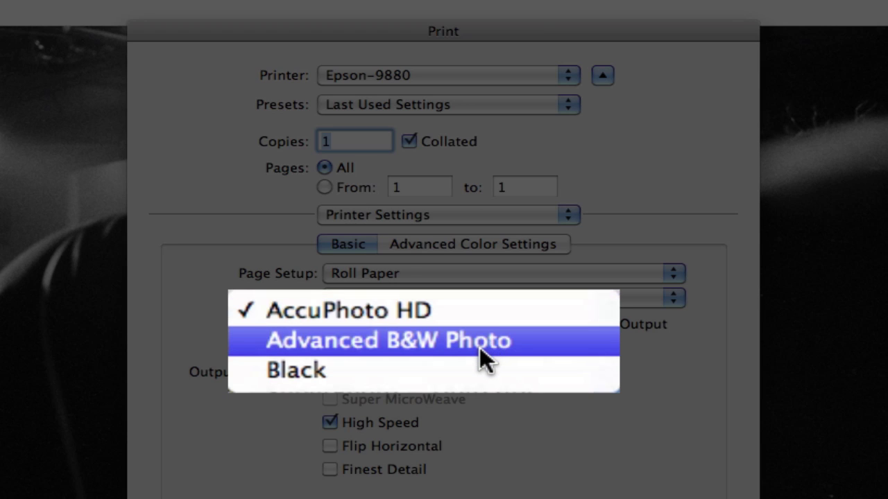
{"action": "left_click", "coordinate": [480, 349]}
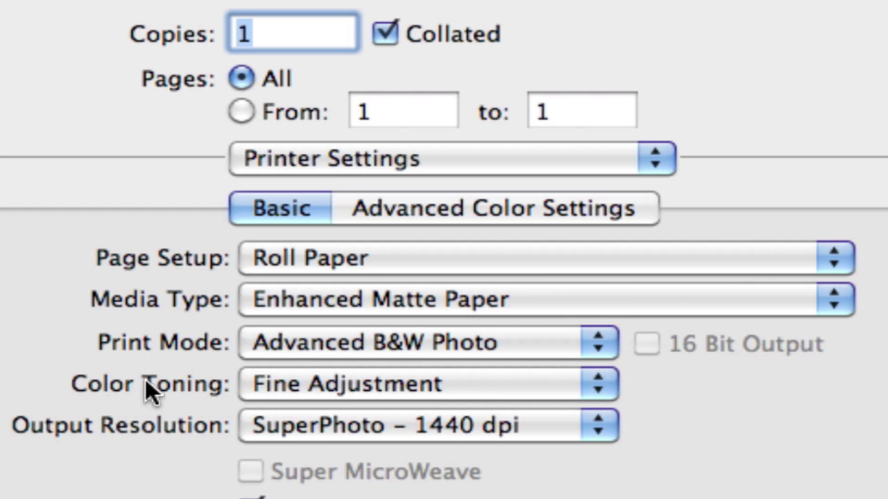
{"action": "left_click", "coordinate": [330, 390]}
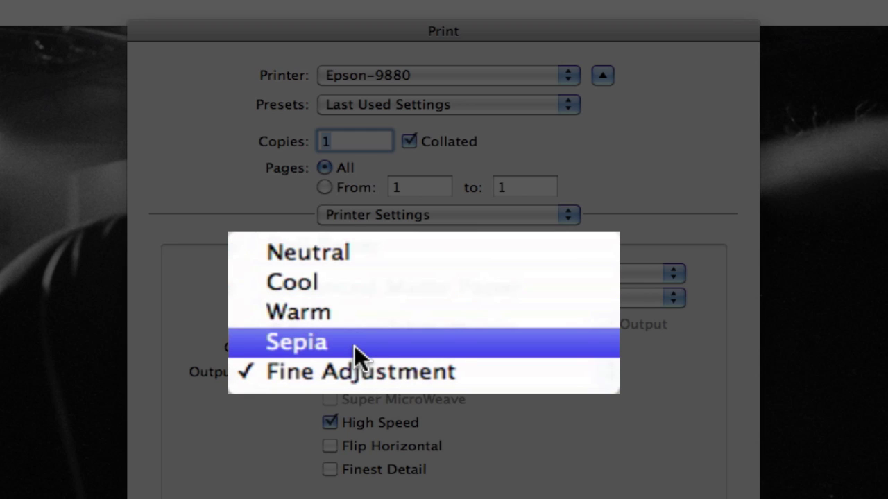
{"action": "left_click", "coordinate": [346, 254]}
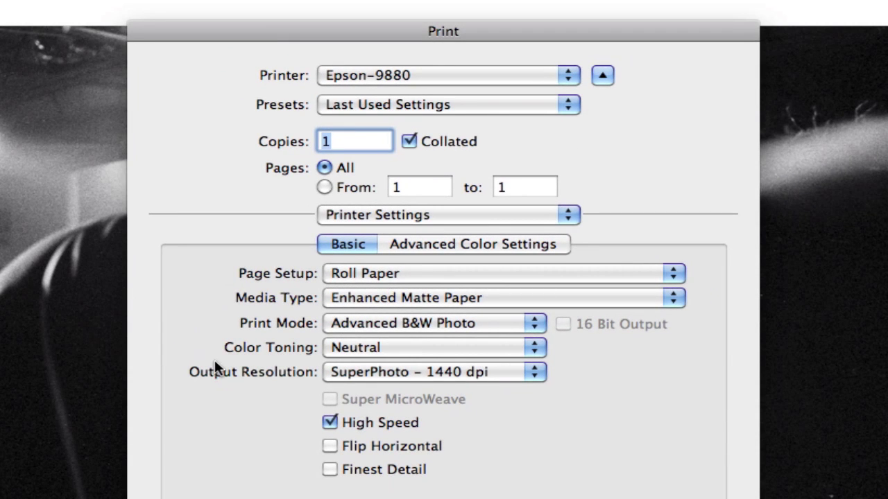
{"action": "left_click", "coordinate": [478, 379]}
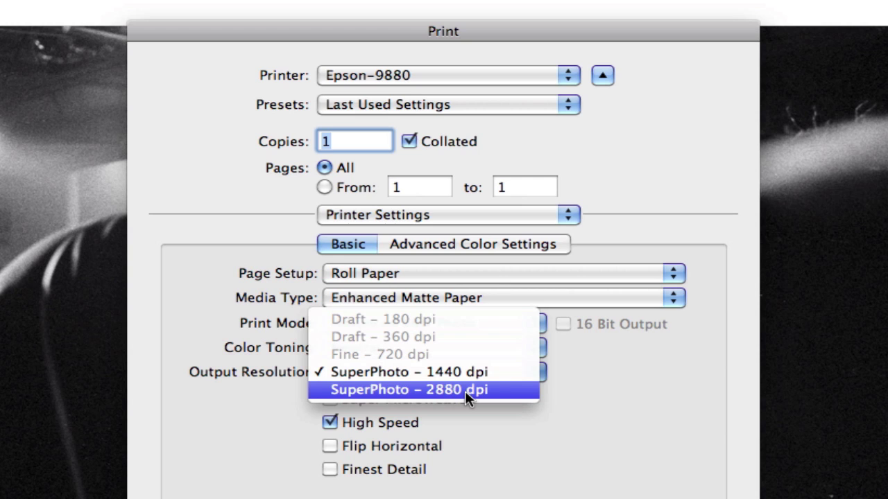
{"action": "left_click", "coordinate": [465, 372]}
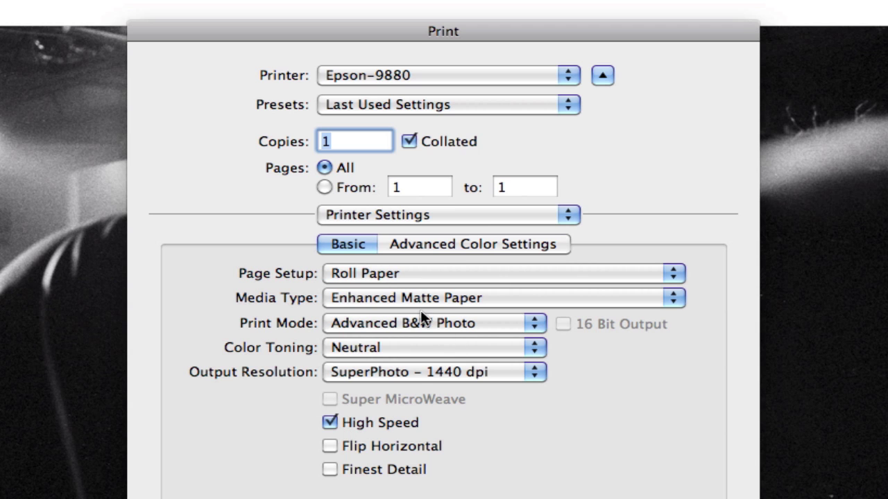
Step: In the advanced colour toning settings, try Warm toning with a Normal tone
{"action": "left_click", "coordinate": [440, 244]}
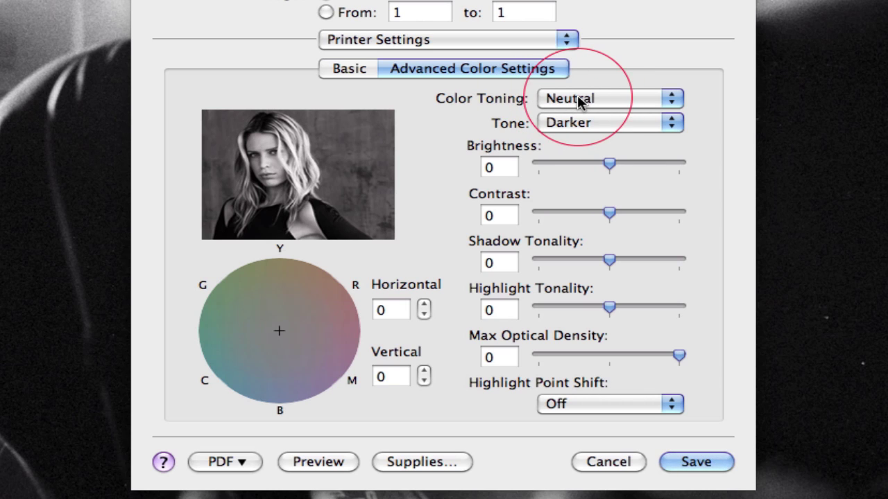
{"action": "left_click", "coordinate": [604, 103]}
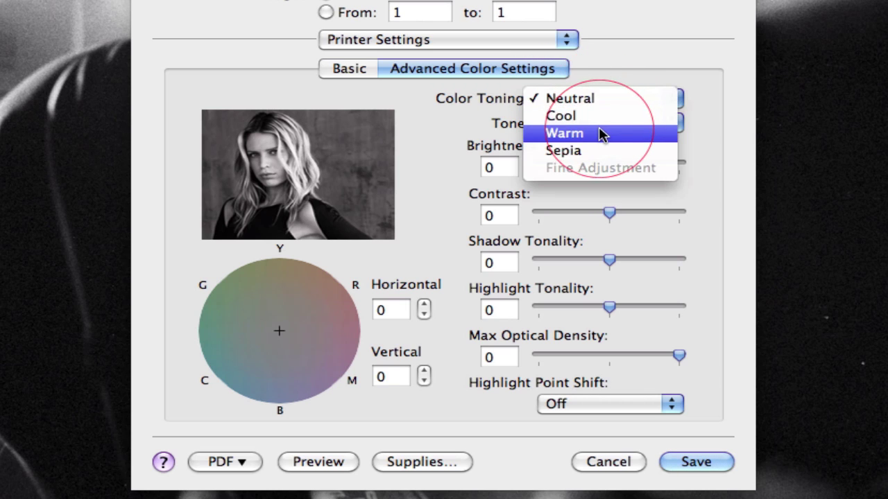
{"action": "left_click", "coordinate": [600, 133]}
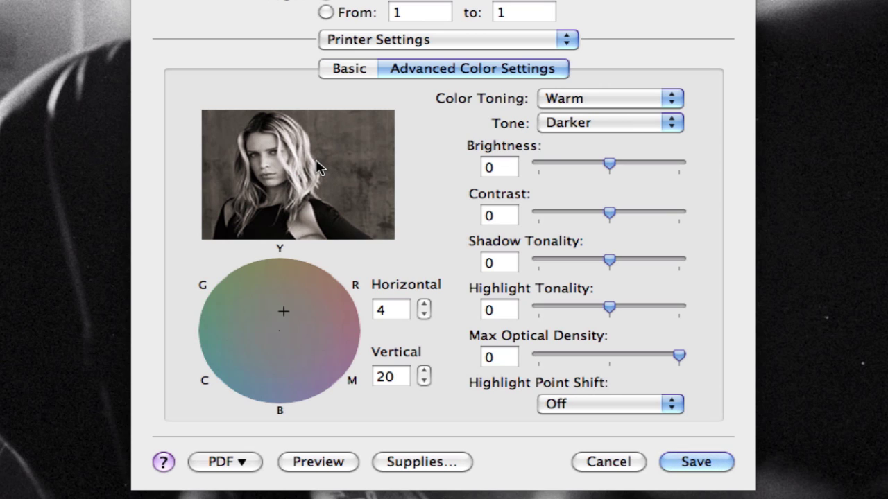
{"action": "left_click", "coordinate": [595, 125]}
{"action": "left_click", "coordinate": [591, 140]}
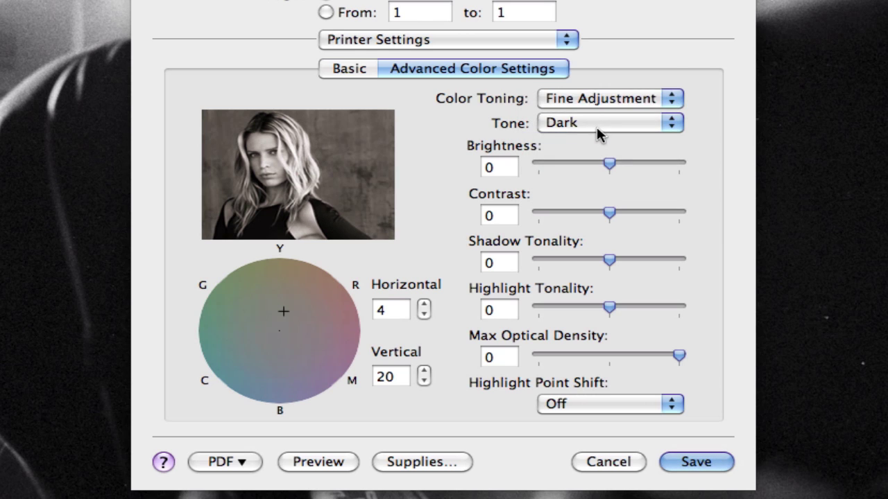
{"action": "left_click", "coordinate": [597, 122]}
{"action": "left_click", "coordinate": [595, 139]}
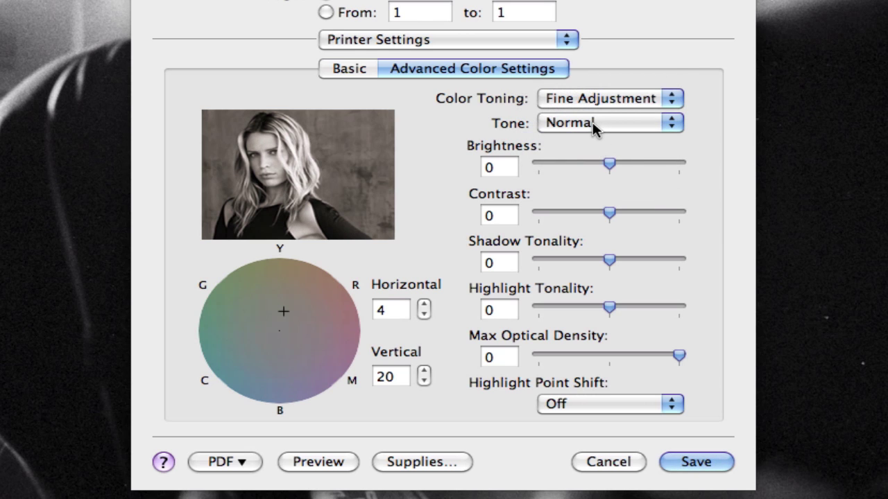
Step: Try the Darker tone, then settle the print tone on Dark
{"action": "left_click", "coordinate": [591, 126]}
{"action": "left_click", "coordinate": [588, 91]}
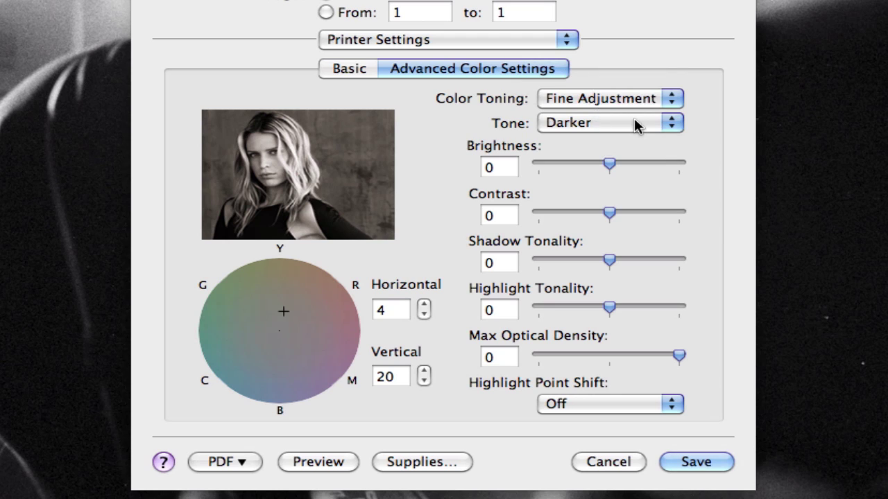
{"action": "left_click", "coordinate": [634, 125]}
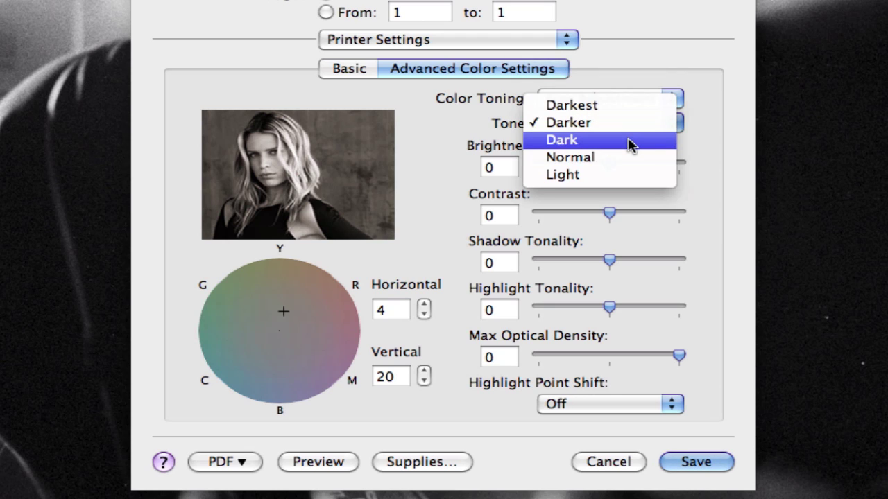
{"action": "left_click", "coordinate": [630, 145]}
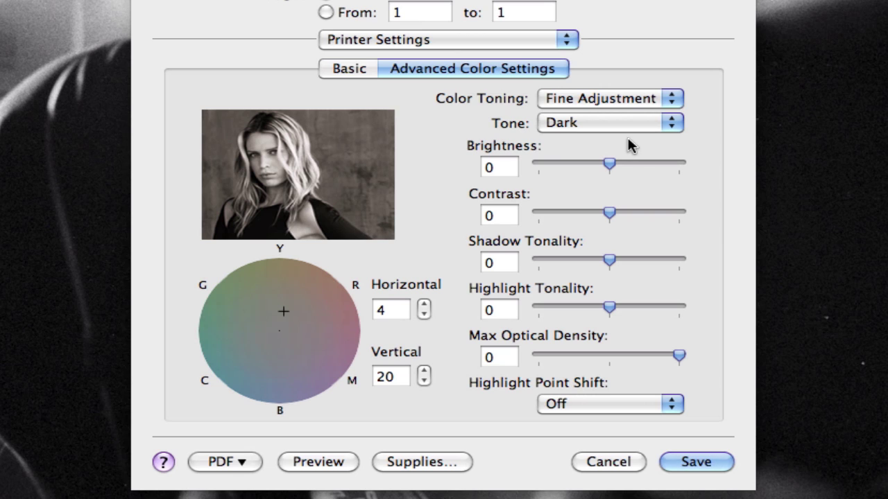
{"action": "left_click", "coordinate": [582, 99]}
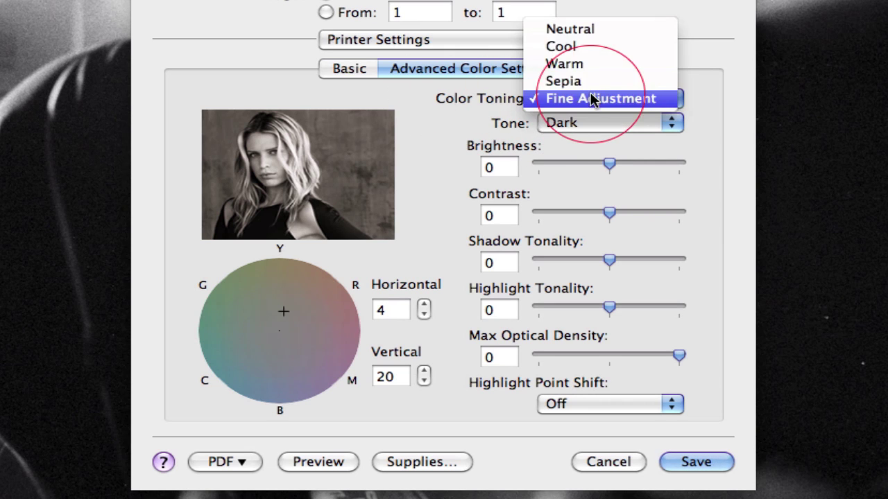
{"action": "left_click", "coordinate": [589, 63]}
{"action": "left_click", "coordinate": [598, 128]}
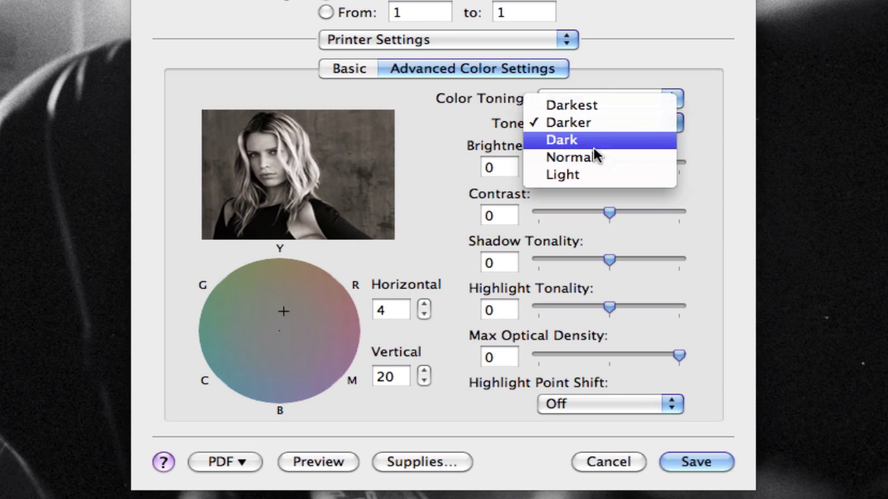
{"action": "left_click", "coordinate": [592, 142]}
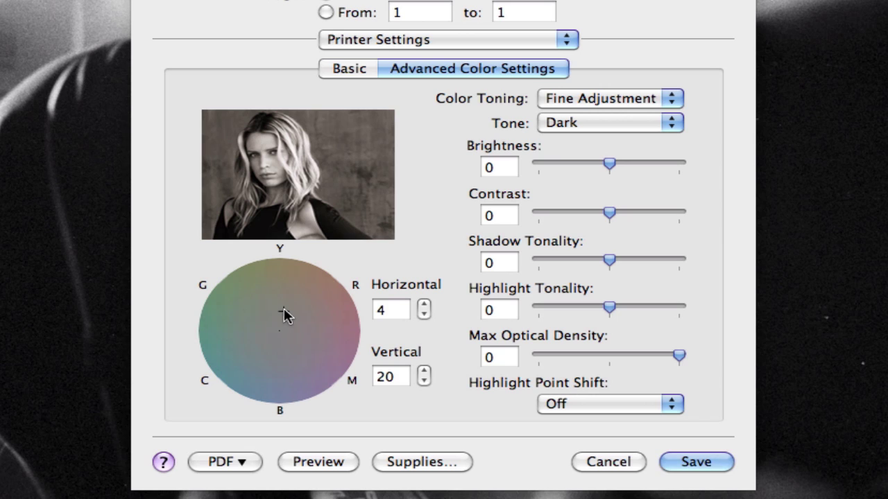
Step: Nudge the toning crosshair toward magenta, return the tone to Normal, and save the printer settings
{"action": "mouse_move", "coordinate": [287, 313]}
{"action": "left_mouse_down"}
{"action": "mouse_move", "coordinate": [303, 311]}
{"action": "mouse_move", "coordinate": [306, 328]}
{"action": "mouse_move", "coordinate": [292, 309]}
{"action": "mouse_move", "coordinate": [276, 311]}
{"action": "mouse_move", "coordinate": [299, 307]}
{"action": "mouse_move", "coordinate": [309, 321]}
{"action": "mouse_move", "coordinate": [307, 312]}
{"action": "mouse_move", "coordinate": [284, 305]}
{"action": "mouse_move", "coordinate": [309, 315]}
{"action": "mouse_move", "coordinate": [293, 338]}
{"action": "mouse_move", "coordinate": [225, 359]}
{"action": "mouse_move", "coordinate": [264, 364]}
{"action": "mouse_move", "coordinate": [288, 309]}
{"action": "left_mouse_up"}
{"action": "left_click", "coordinate": [624, 100]}
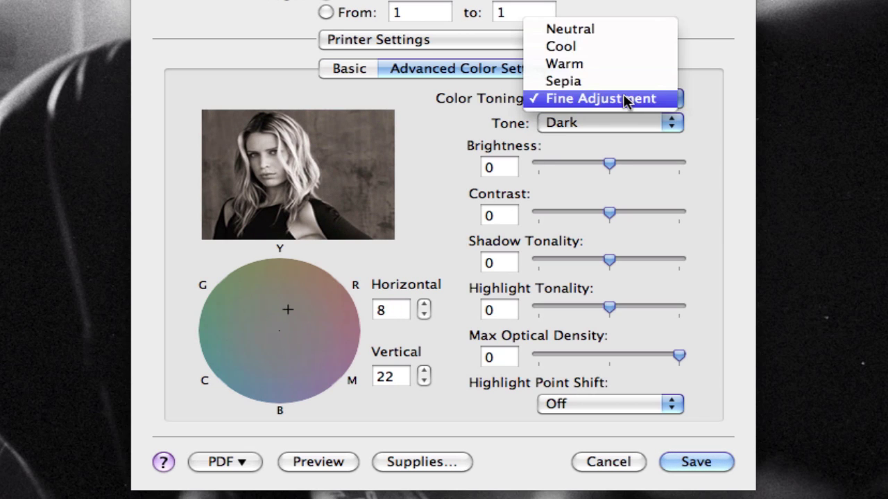
{"action": "left_click", "coordinate": [616, 66]}
{"action": "left_click", "coordinate": [615, 124]}
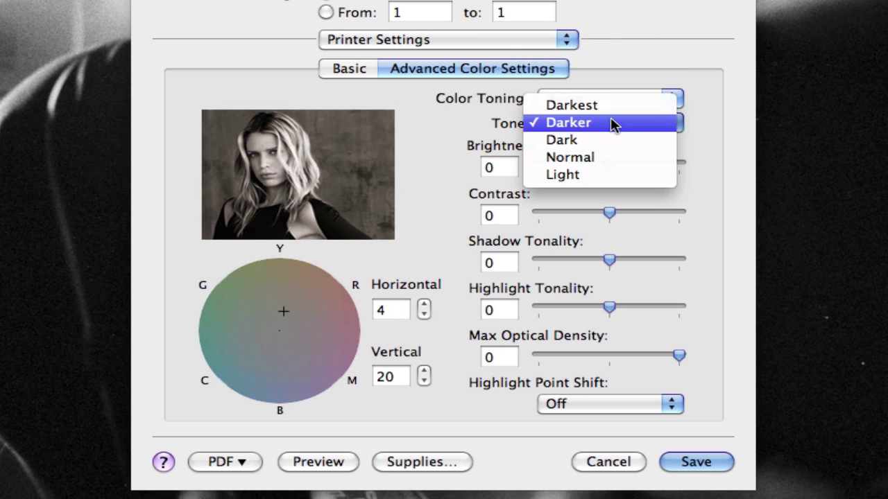
{"action": "left_click", "coordinate": [610, 157]}
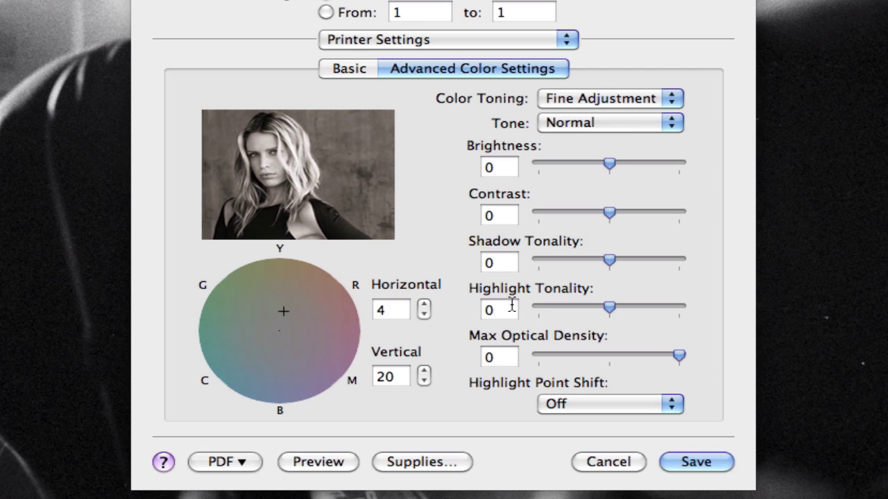
{"action": "left_click", "coordinate": [702, 463]}
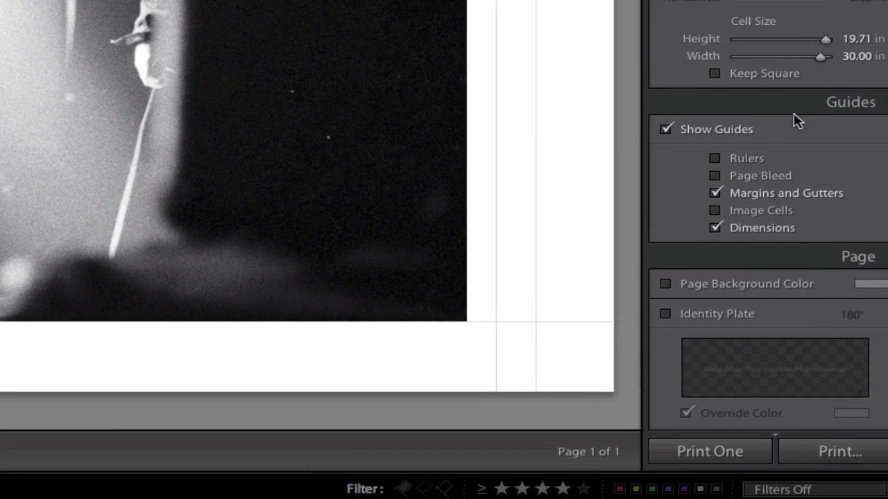
{"action": "scroll", "coordinate": [738, 97], "scroll_direction": "down", "scroll_amount": 10}
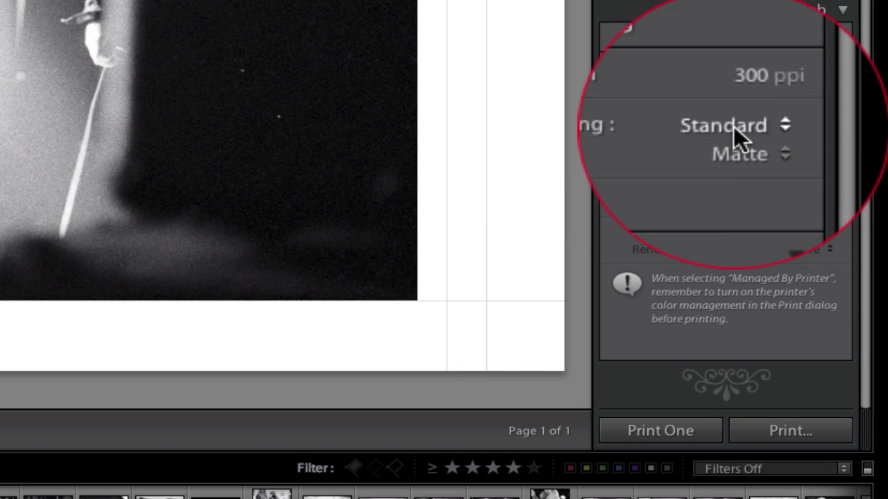
{"action": "left_click", "coordinate": [734, 126]}
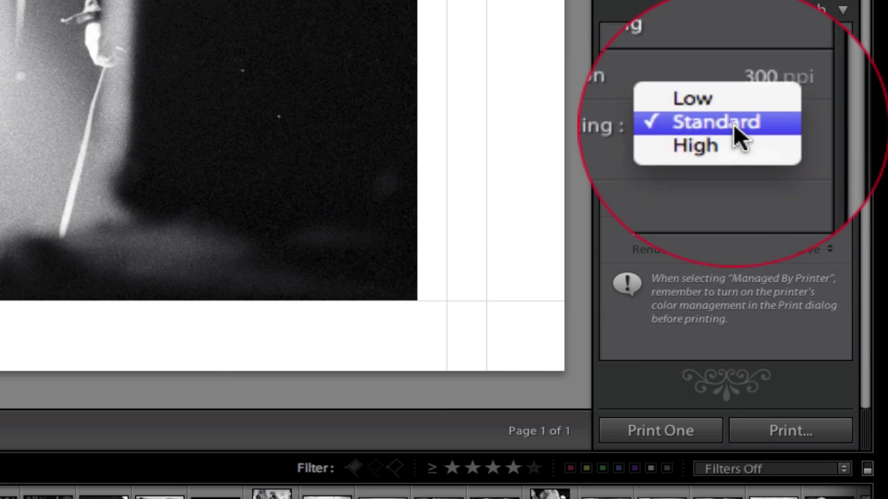
{"action": "left_click", "coordinate": [708, 150]}
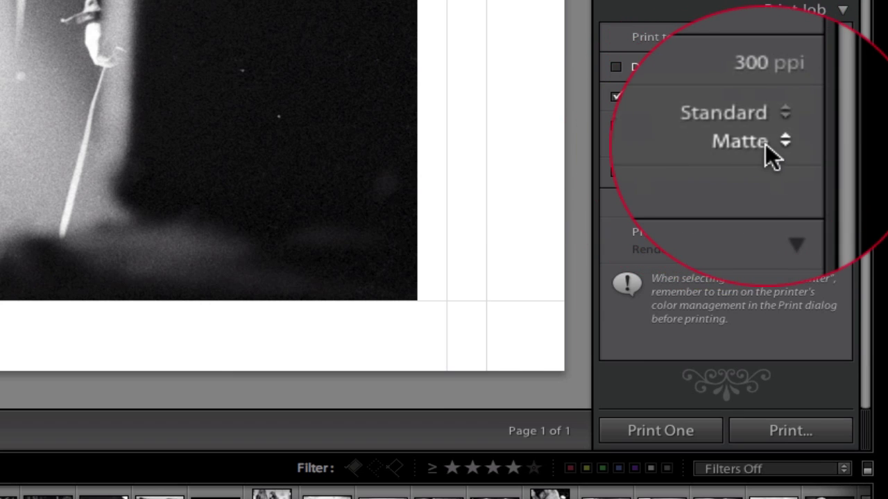
{"action": "left_click", "coordinate": [765, 143]}
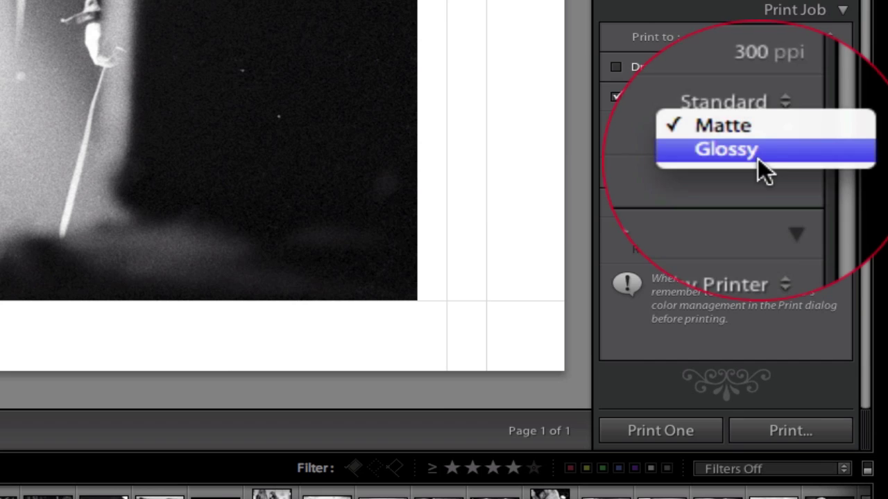
{"action": "left_click", "coordinate": [696, 156]}
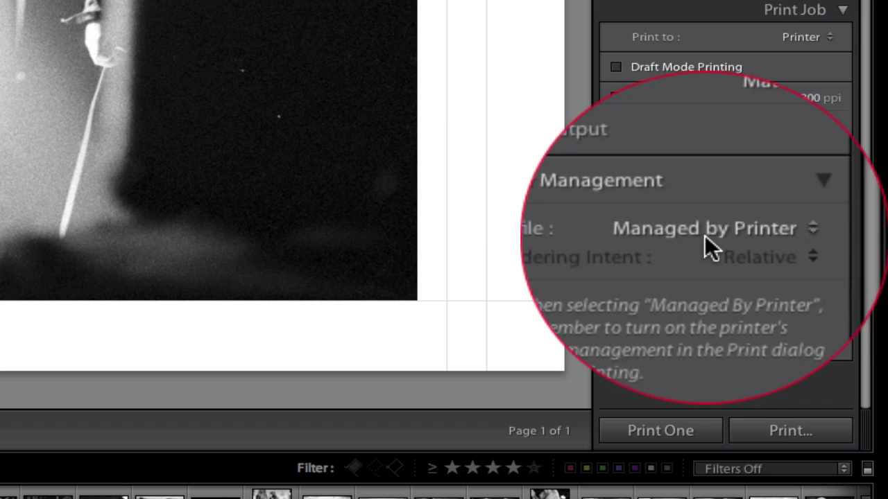
{"action": "left_click", "coordinate": [744, 232]}
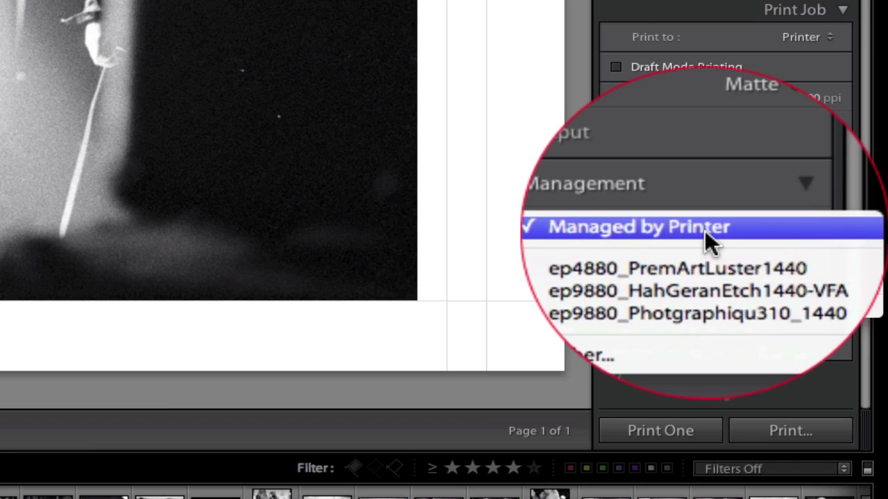
{"action": "left_click", "coordinate": [705, 230]}
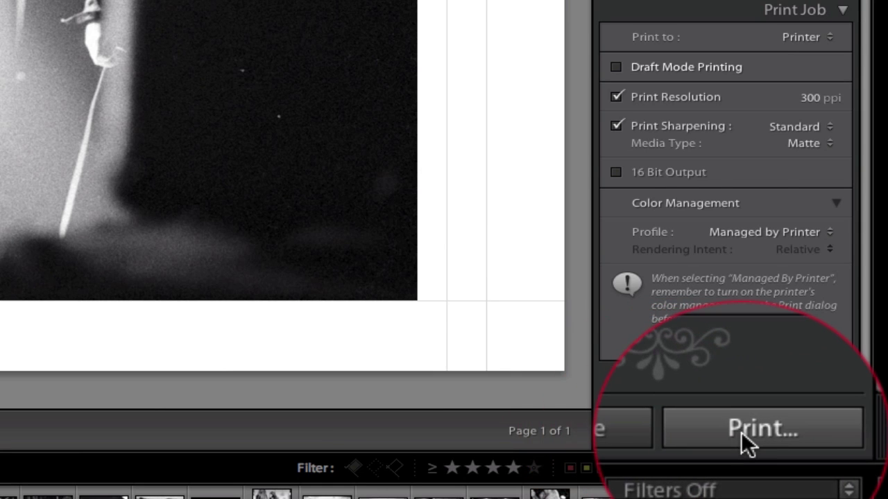
Step: Start the print job with 3 copies and Neutral colour toning in Printer Settings
{"action": "left_click", "coordinate": [760, 433]}
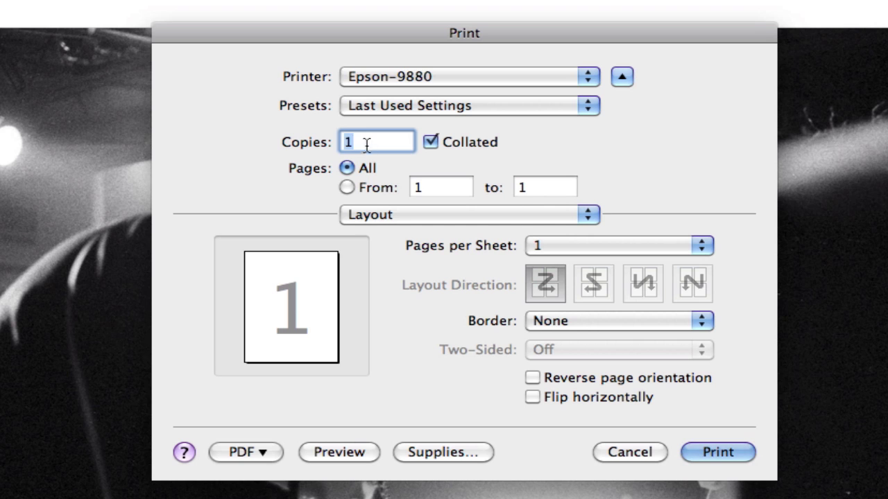
{"action": "type", "text": "3"}
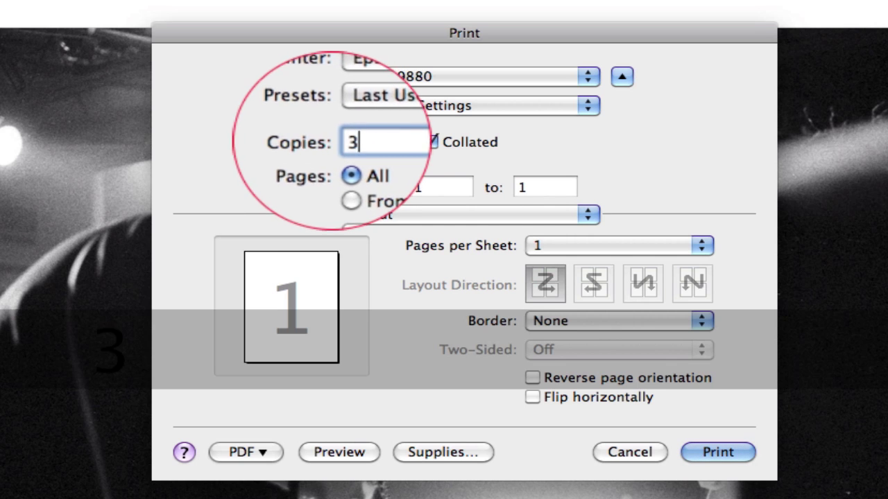
{"action": "left_click", "coordinate": [520, 216]}
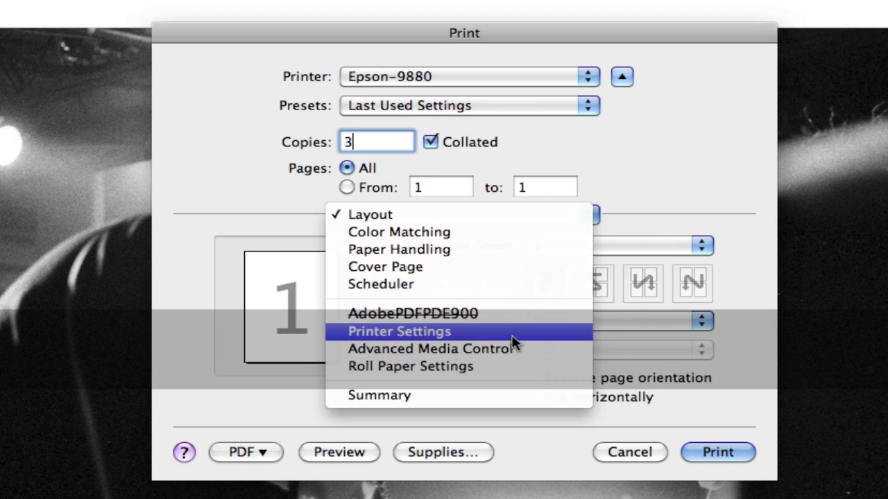
{"action": "left_click", "coordinate": [512, 332]}
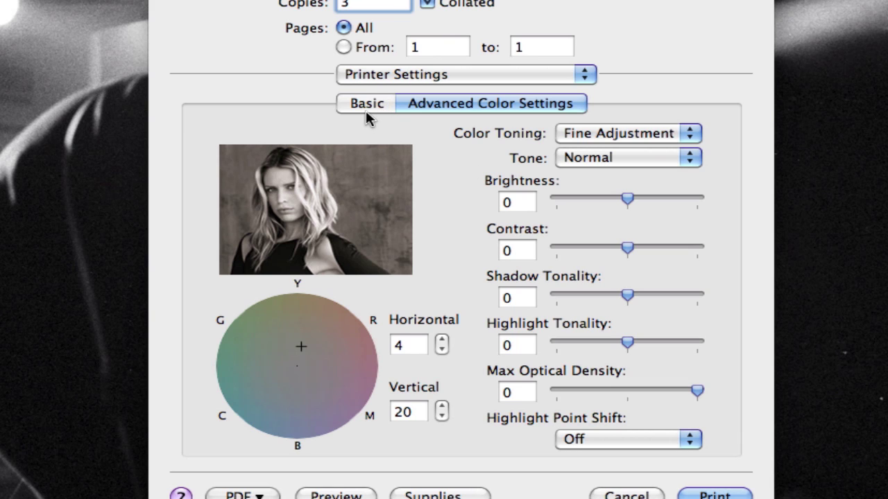
{"action": "left_click", "coordinate": [629, 134]}
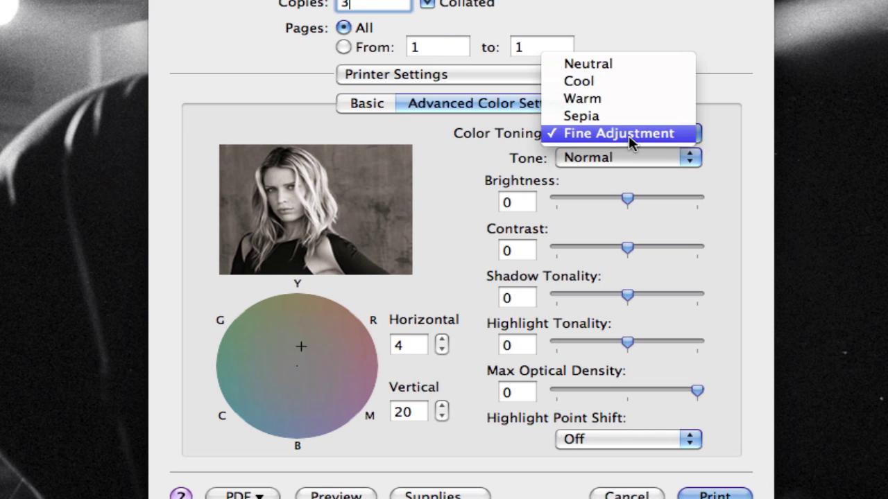
{"action": "left_click", "coordinate": [594, 63]}
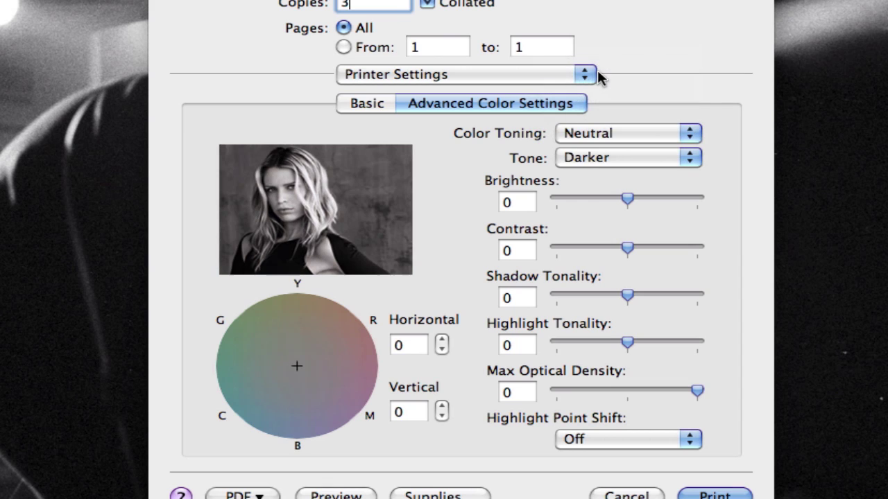